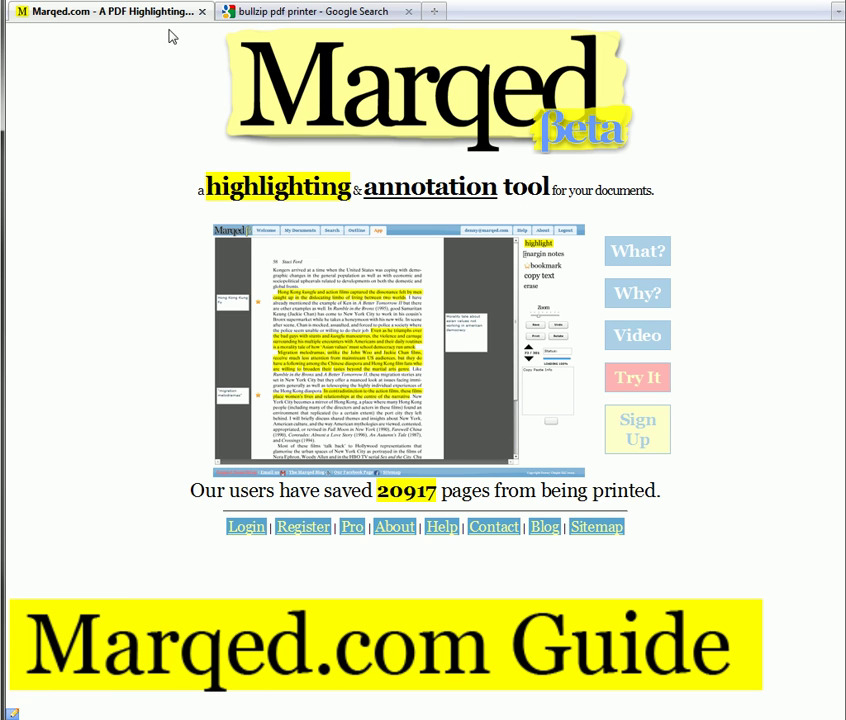
- Re-run the 'bullzip pdf printer' Google search and open the FREE PDF Printer result
left_click(287, 14)
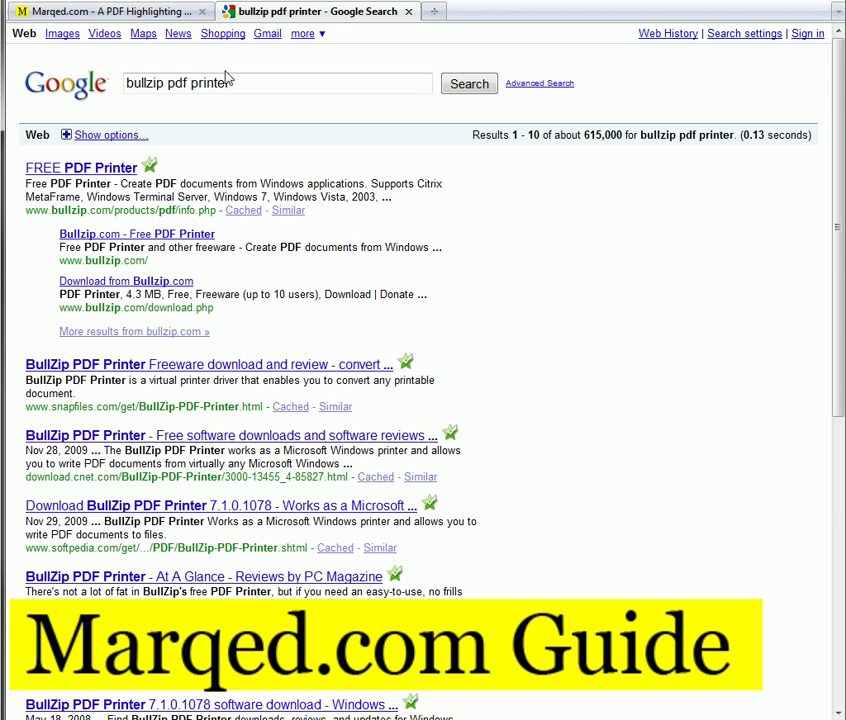
left_click_drag(152, 83, 277, 80)
left_click(480, 85)
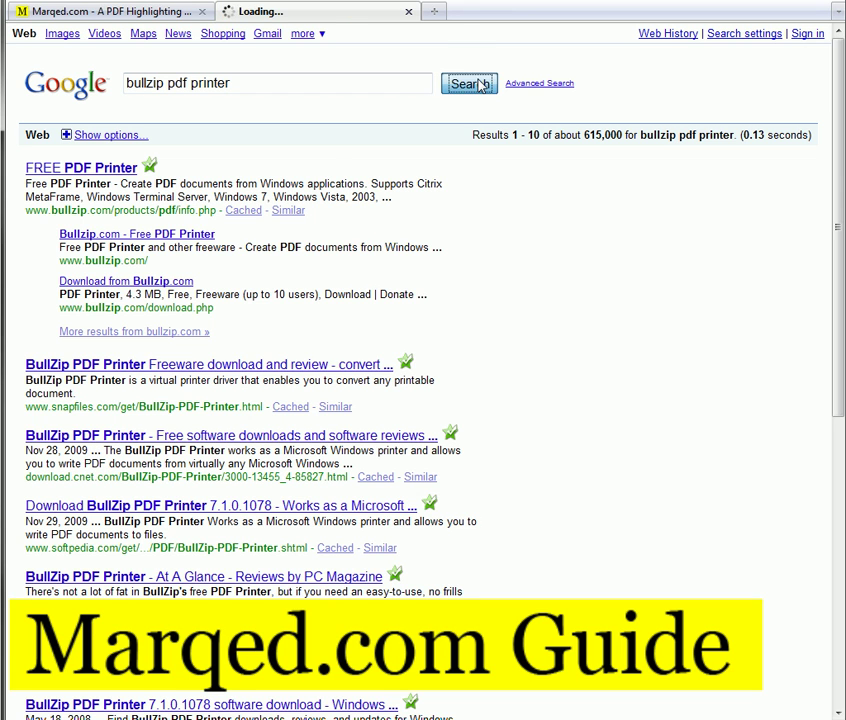
left_click(112, 172)
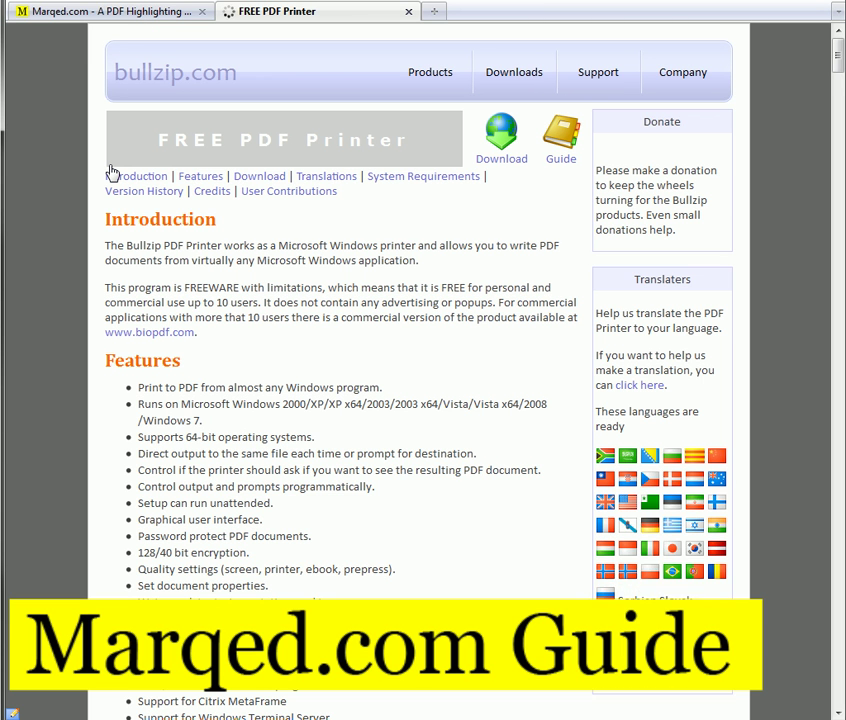
- Save BullzipPDFPrinter_7_1_0_1078.zip to disk from the North America download mirror
left_click(499, 136)
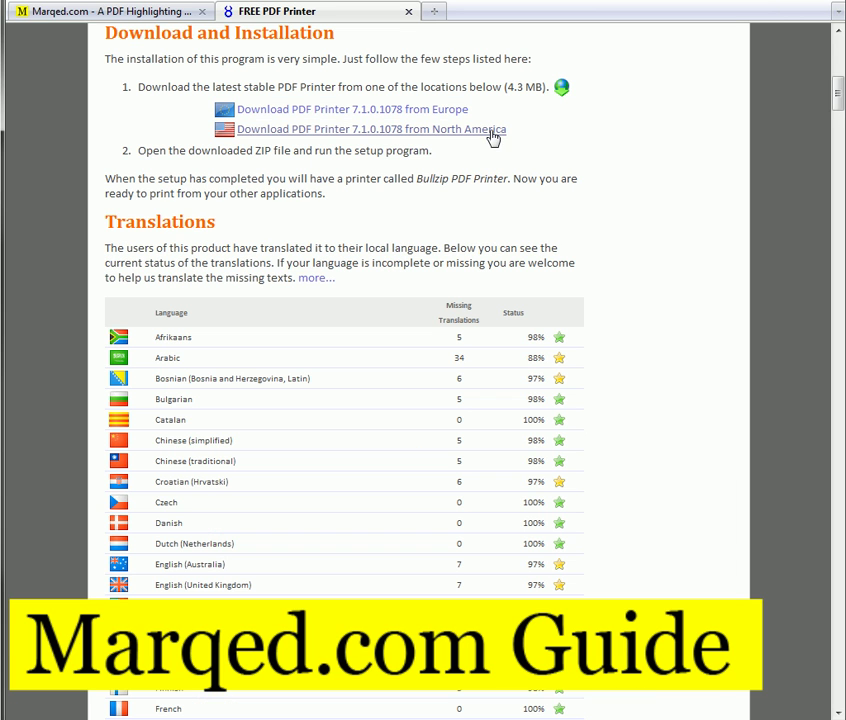
left_click(420, 134)
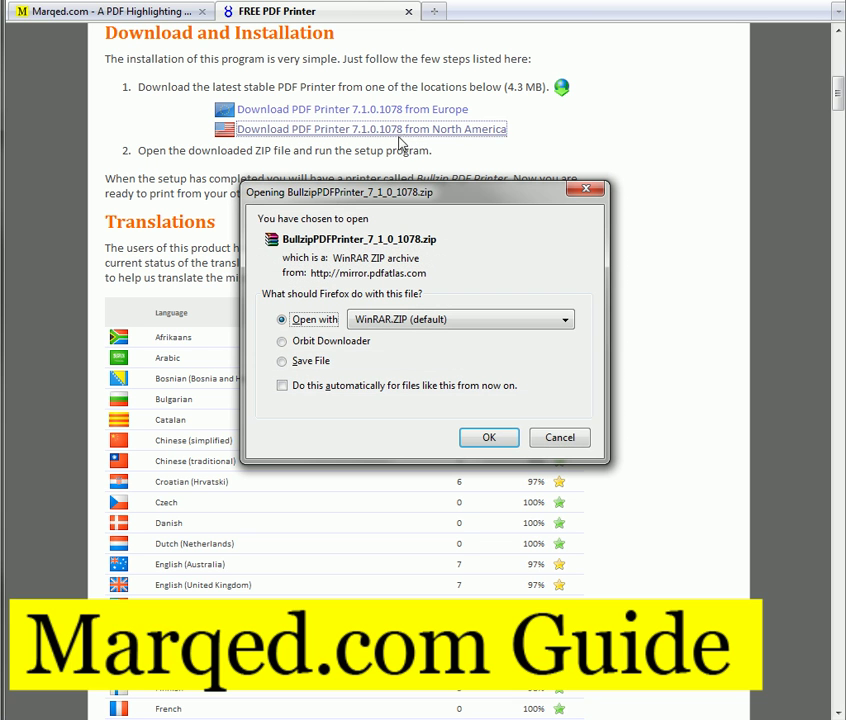
left_click(316, 361)
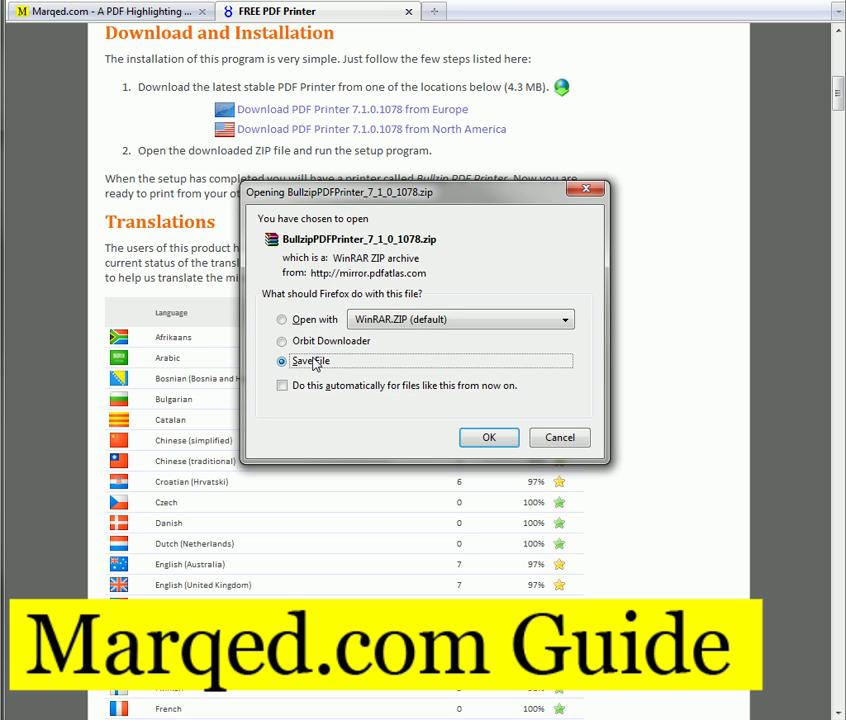
left_click(490, 439)
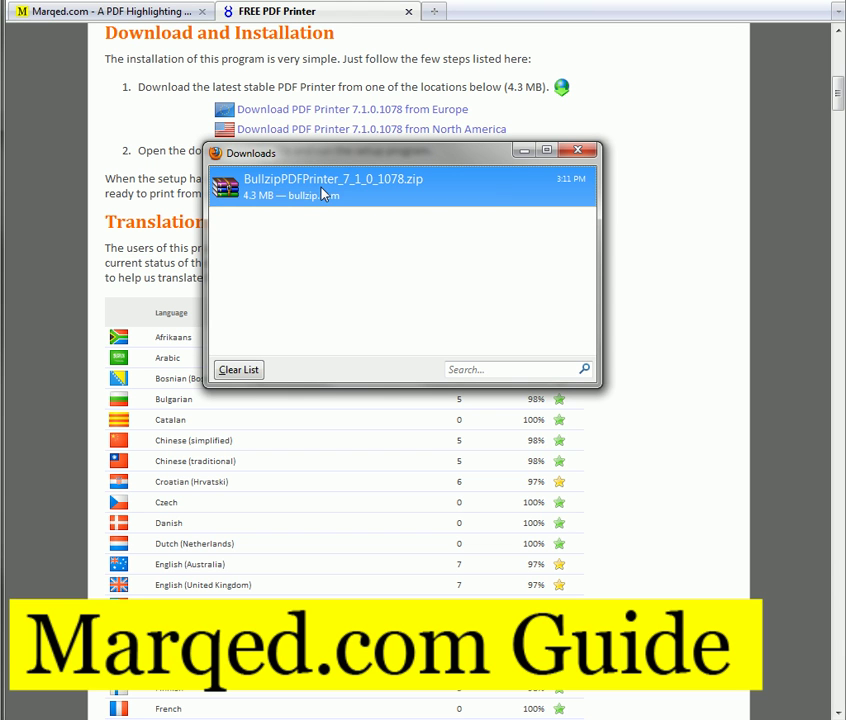
- Open the Bullzip zip in WinRAR and run BullzipPDFPrinter_7_1_0_1078.exe from it
double_click(323, 193)
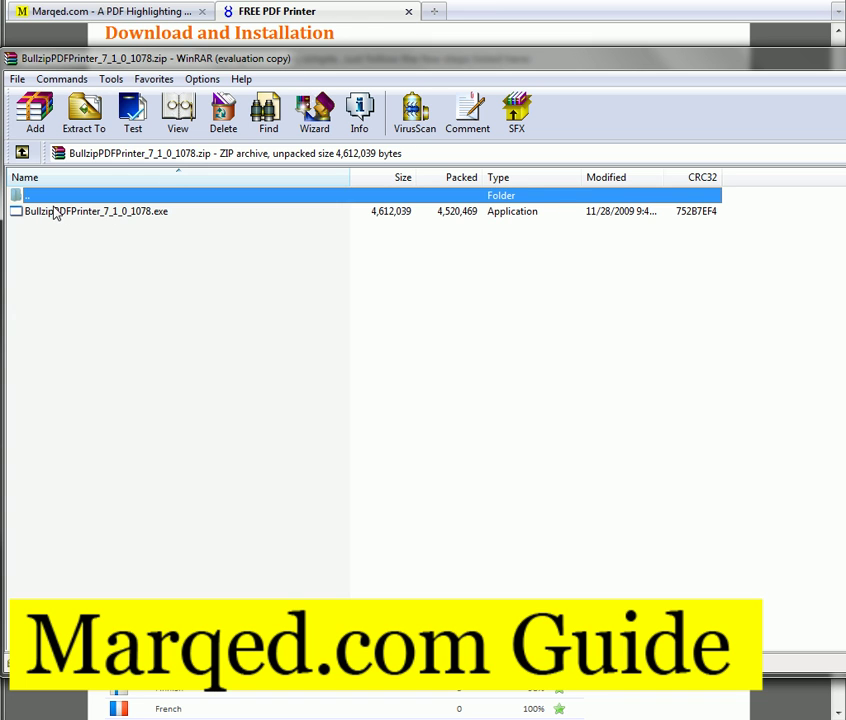
left_click(58, 216)
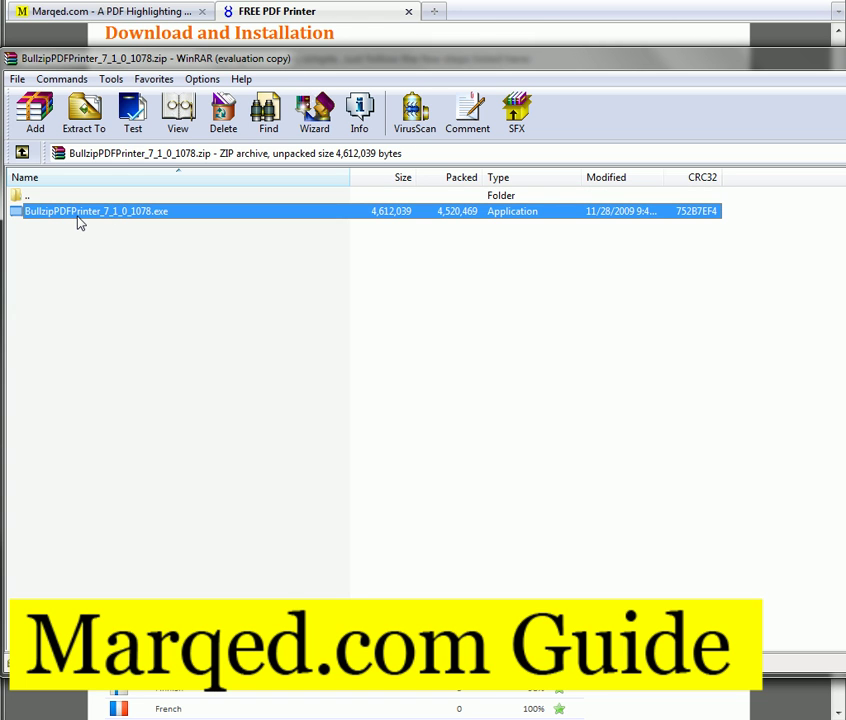
double_click(73, 218)
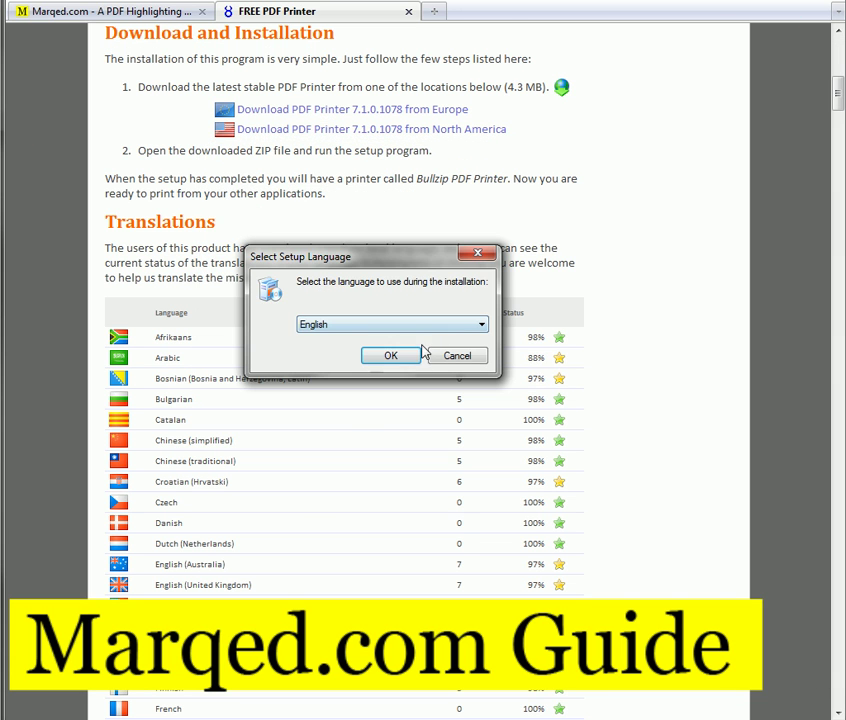
- Choose English, accept the license, and keep the default install and Start menu folders
left_click(415, 358)
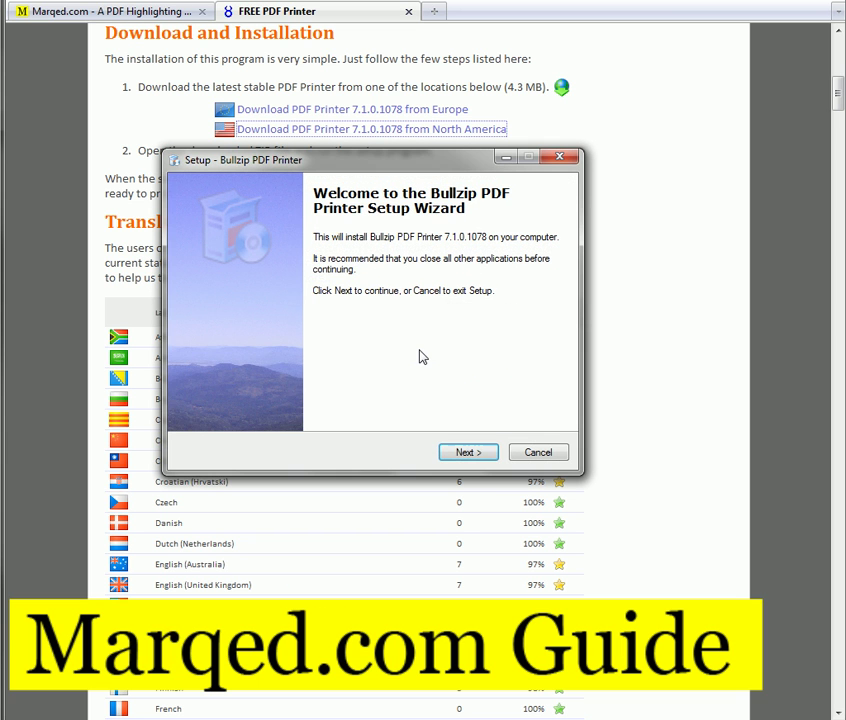
left_click(470, 453)
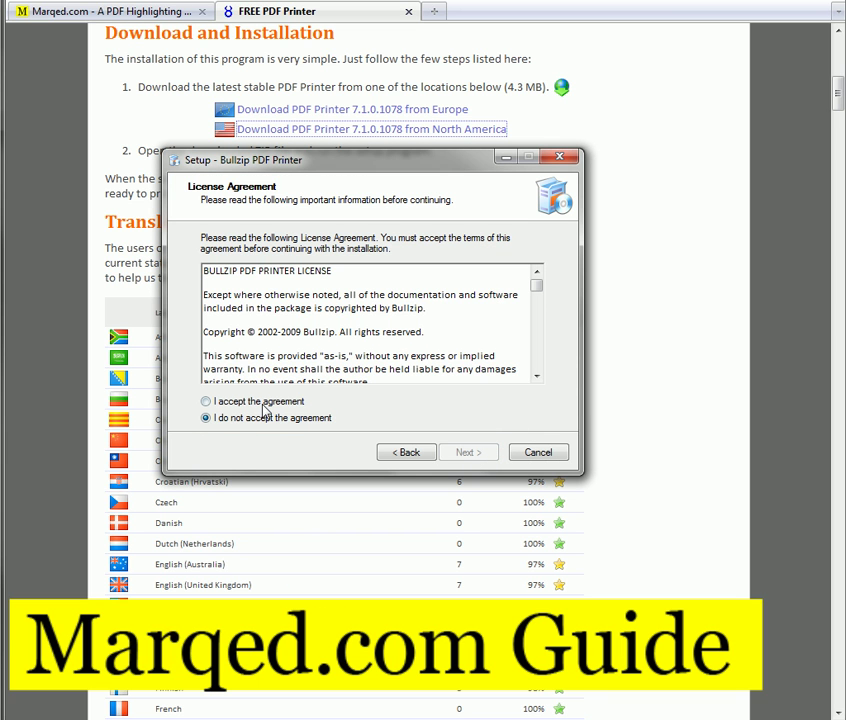
left_click_drag(541, 289, 546, 375)
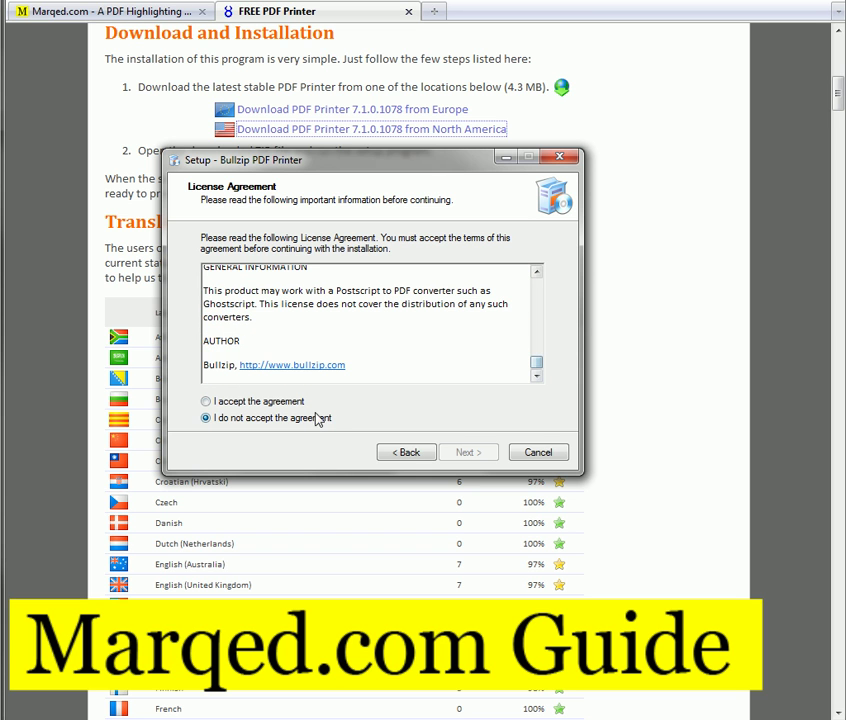
left_click(294, 401)
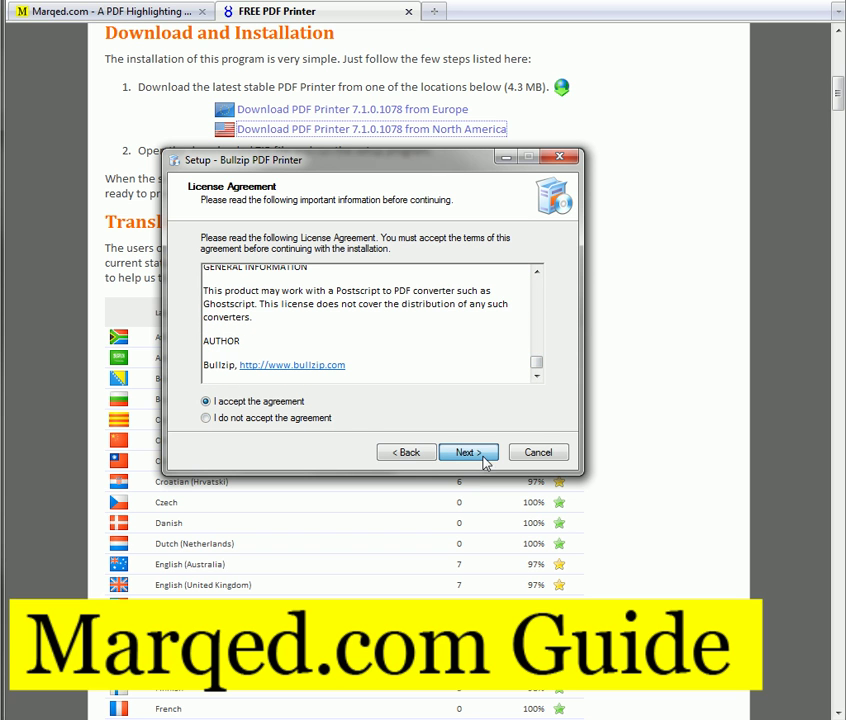
left_click(483, 457)
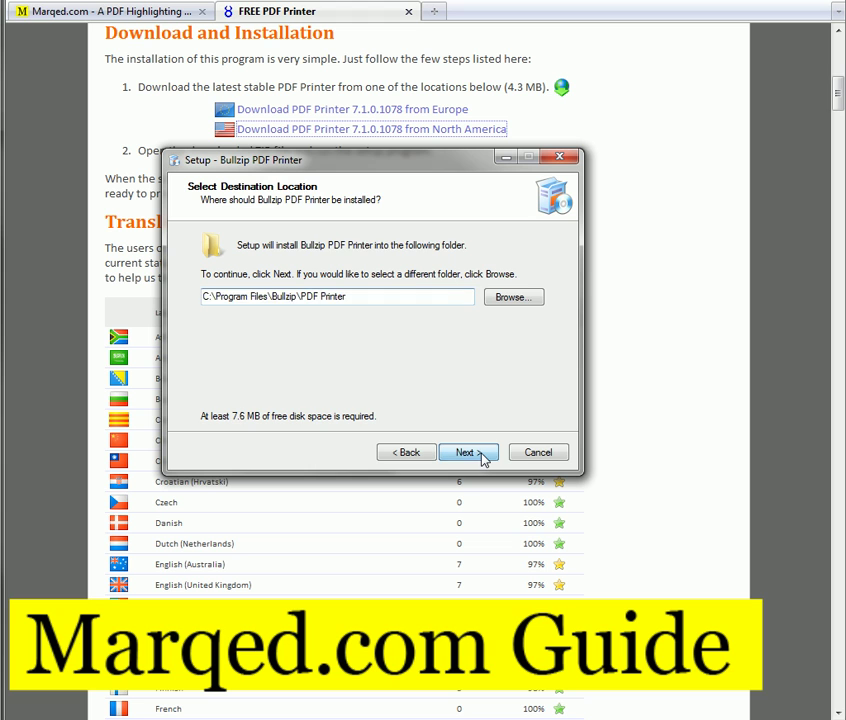
left_click(483, 457)
left_click(483, 457)
- Add a desktop icon, include Ghostscript Lite, install, and finish without opening the website
left_click(253, 291)
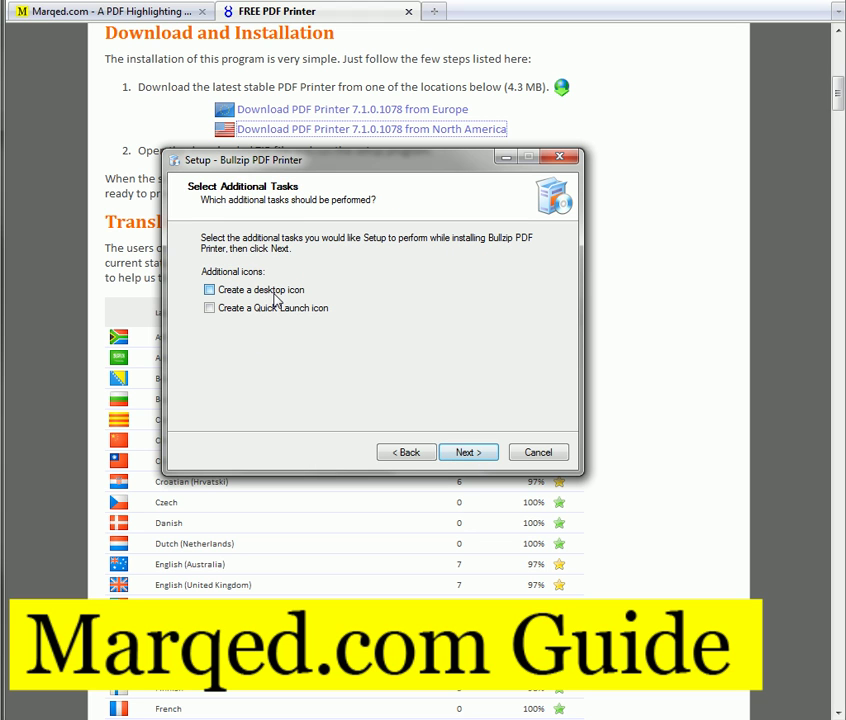
left_click(485, 456)
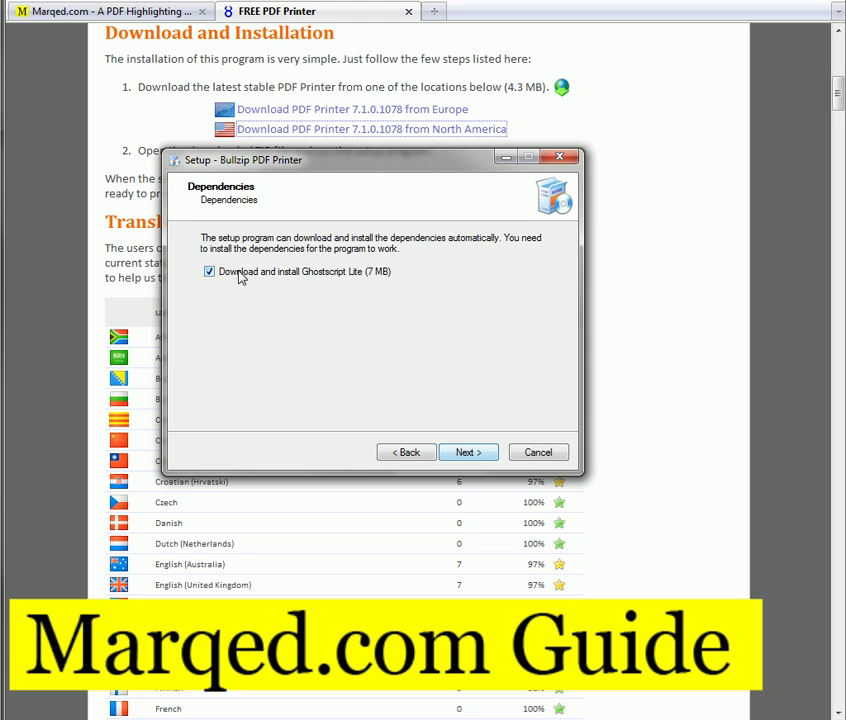
left_click(469, 455)
left_click(469, 455)
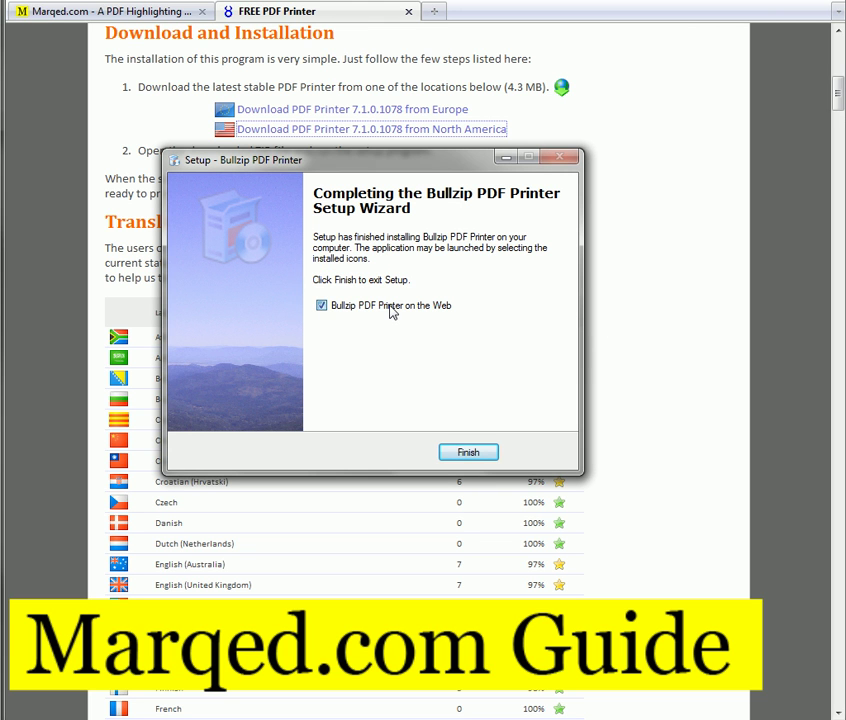
left_click(390, 306)
left_click(479, 455)
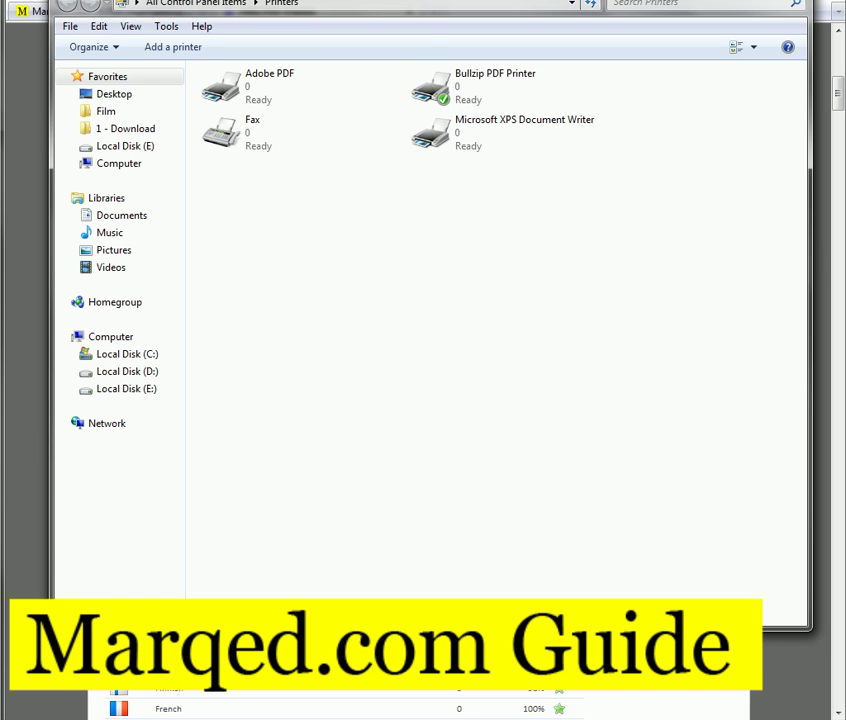
- Inspect the Devices and Printers list, checking the Microsoft XPS Document Writer's options
left_click(428, 150)
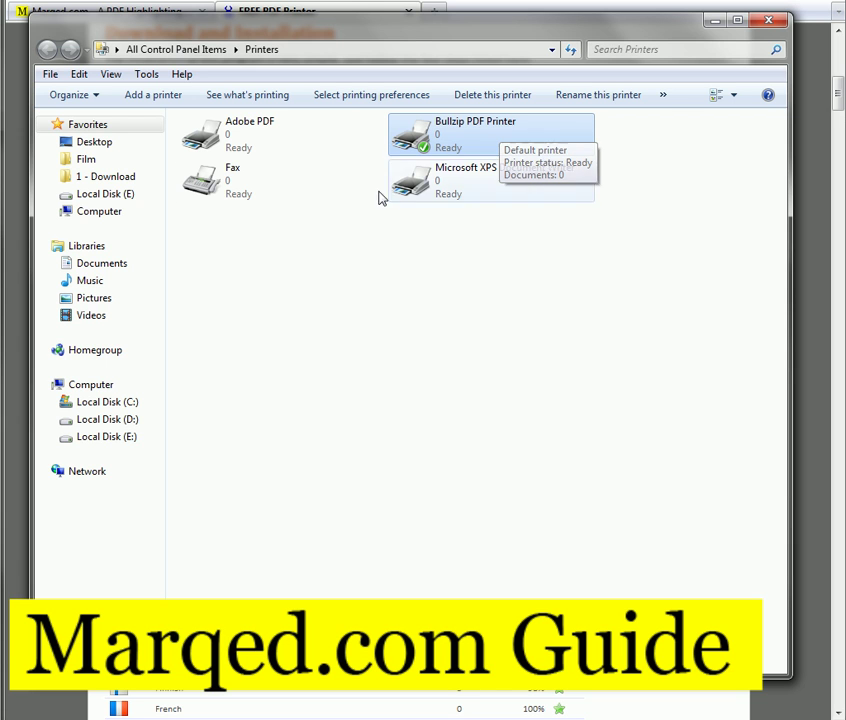
right_click(246, 137)
left_click(364, 264)
right_click(448, 189)
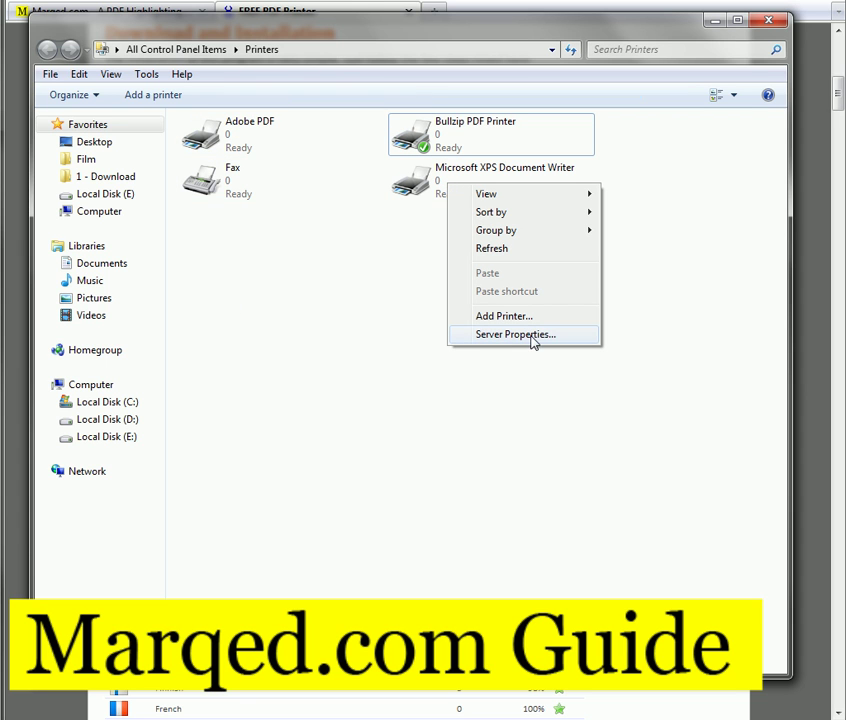
left_click(382, 194)
left_click(430, 182)
right_click(431, 182)
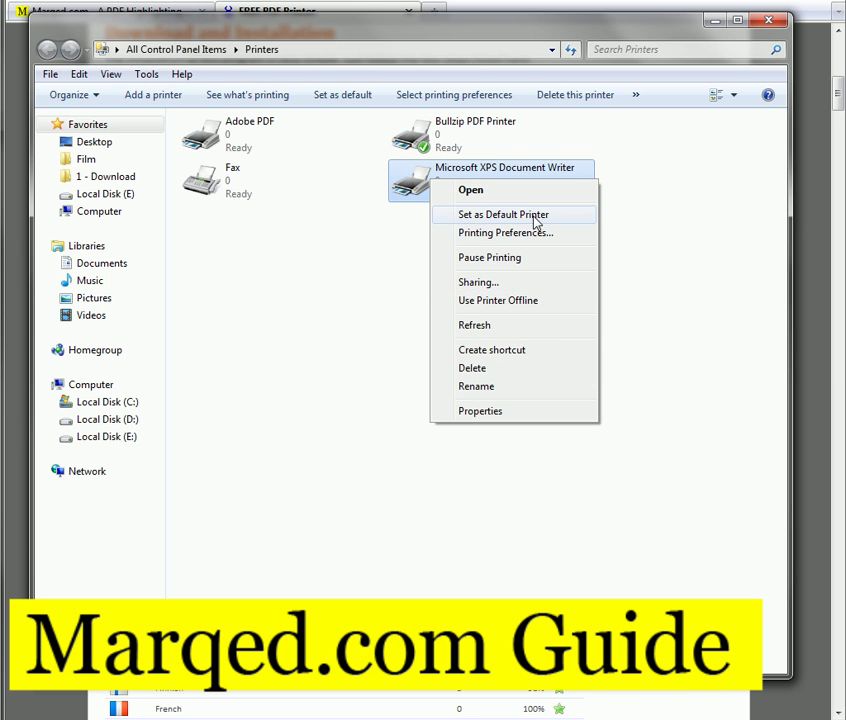
- Verify Bullzip PDF Printer is the default printer, then close the window and return to Marqed.com
left_click(453, 132)
right_click(455, 133)
left_click(391, 368)
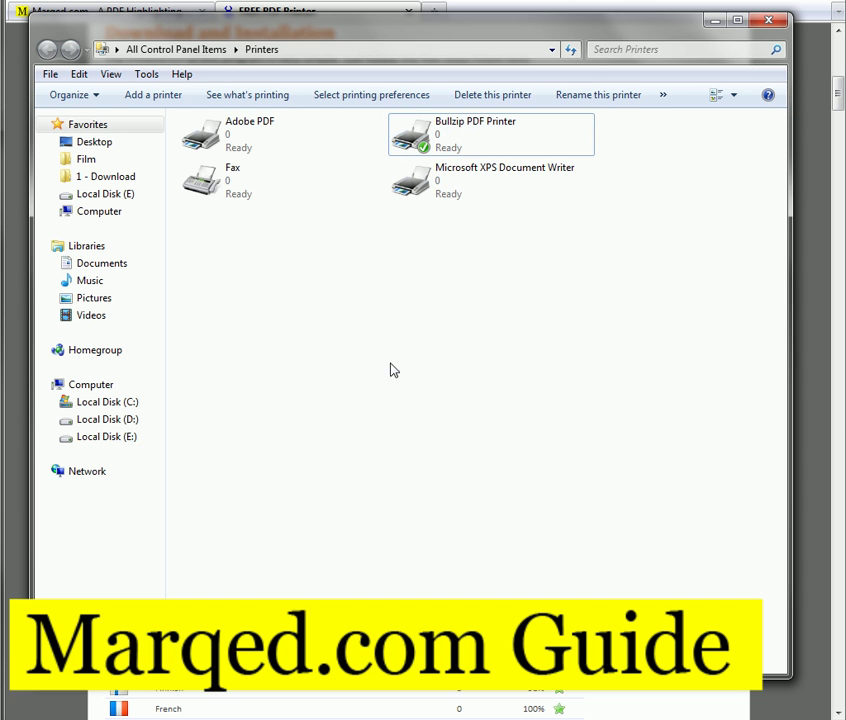
left_click(767, 21)
left_click(100, 14)
- Log in to Marqed with the account e-mail and password, letting Firefox remember the password
left_click(255, 528)
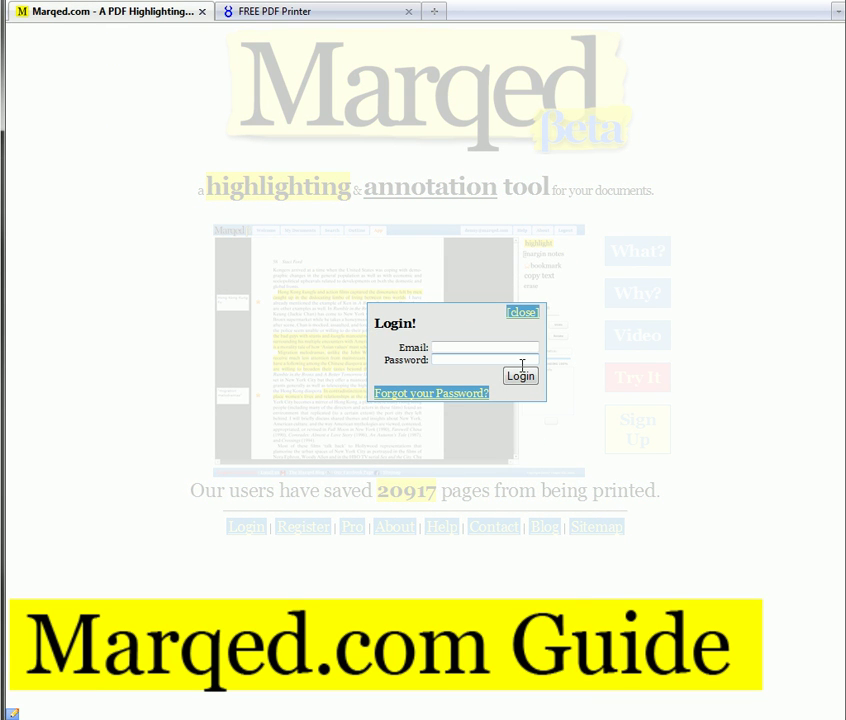
left_click(534, 347)
key("Tab")
type("p")
key("Return")
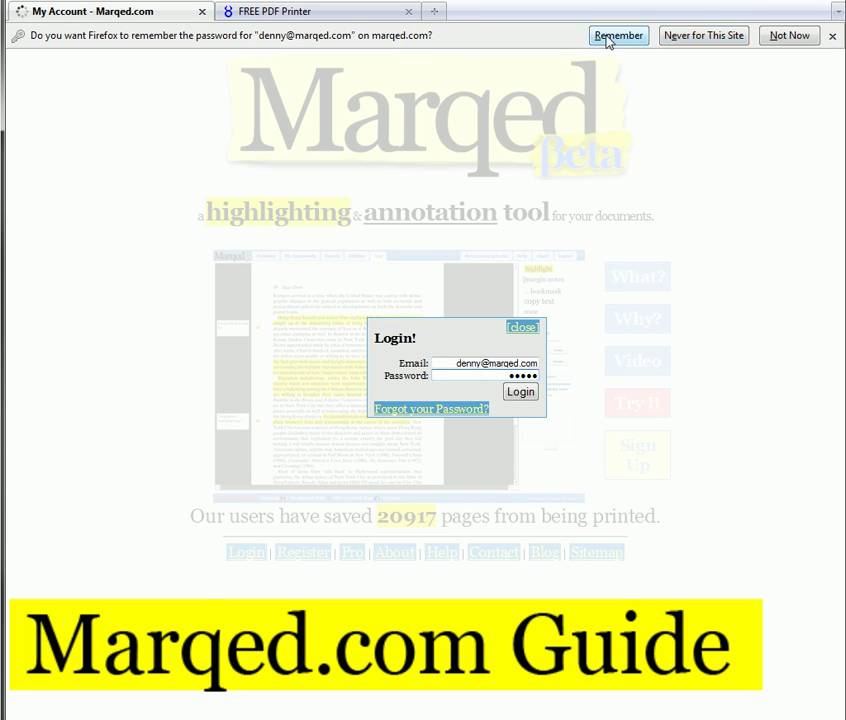
left_click(606, 40)
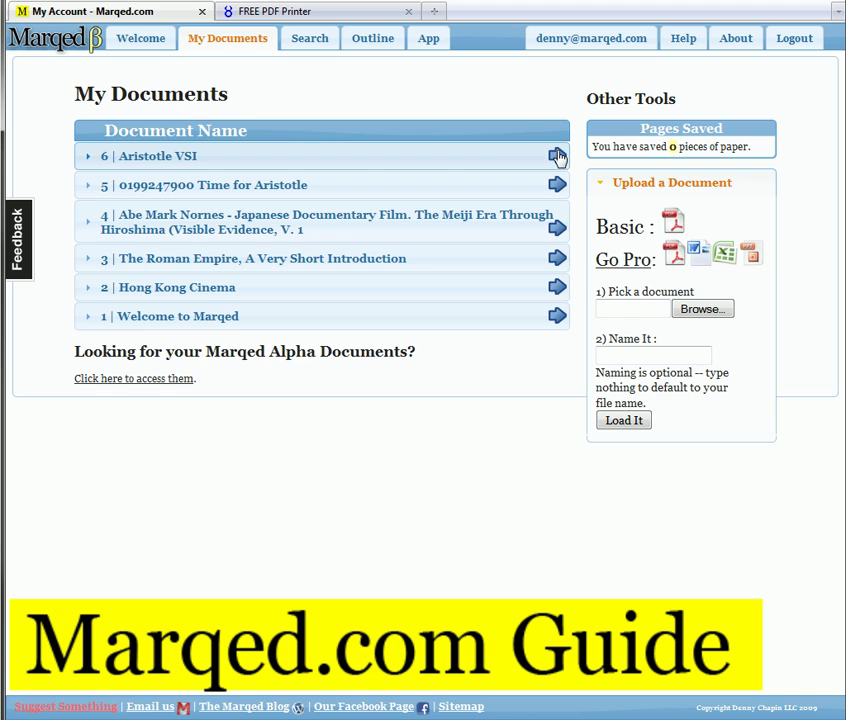
- Open Aristotle VSI in the reader, adjust its zoom, and bring up the print prompt
left_click(557, 157)
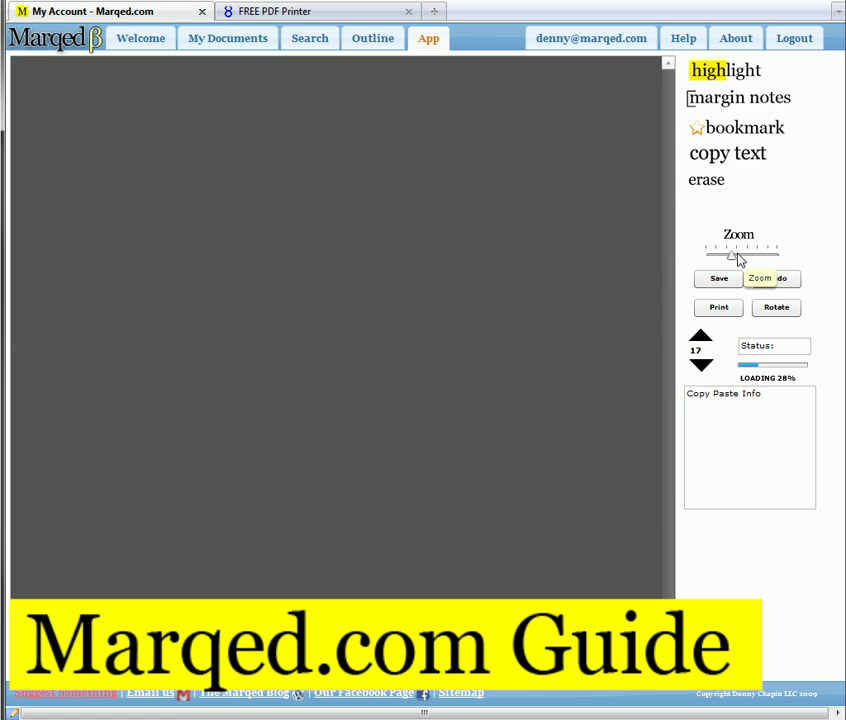
left_click(728, 256)
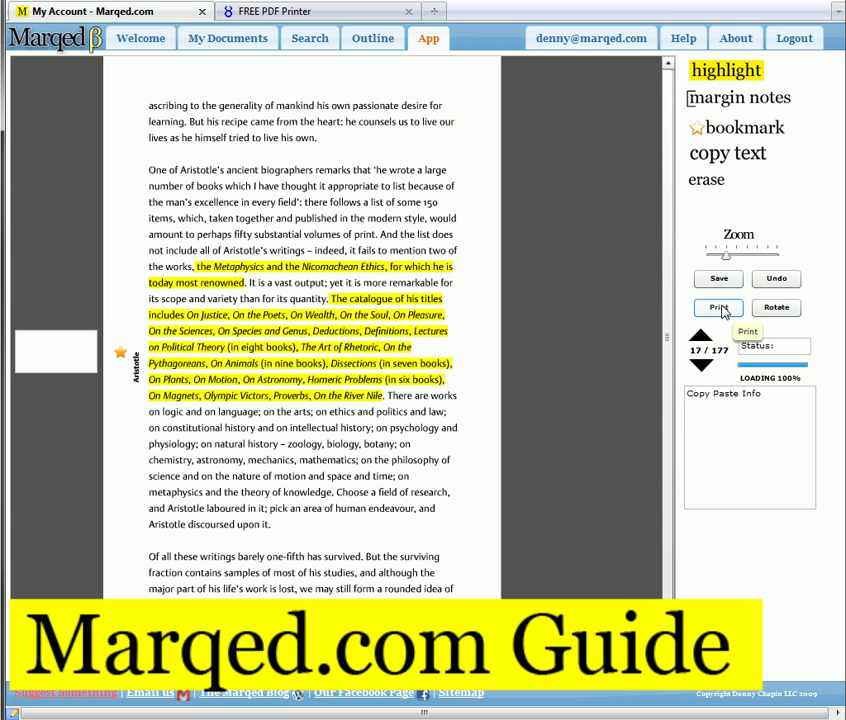
left_click(720, 308)
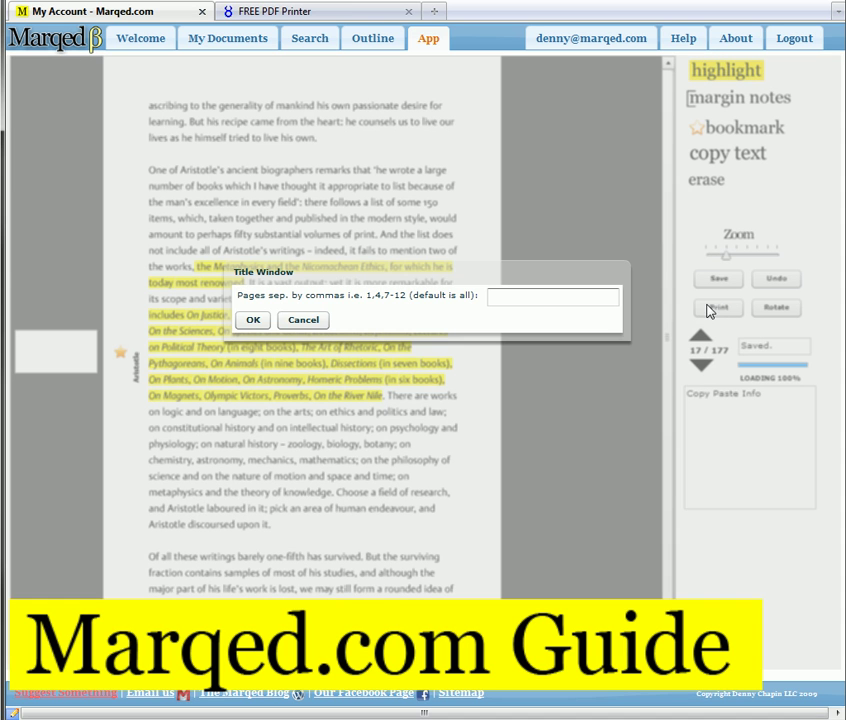
- Print all pages of Aristotle VSI to Bullzip PDF Printer
left_click(252, 321)
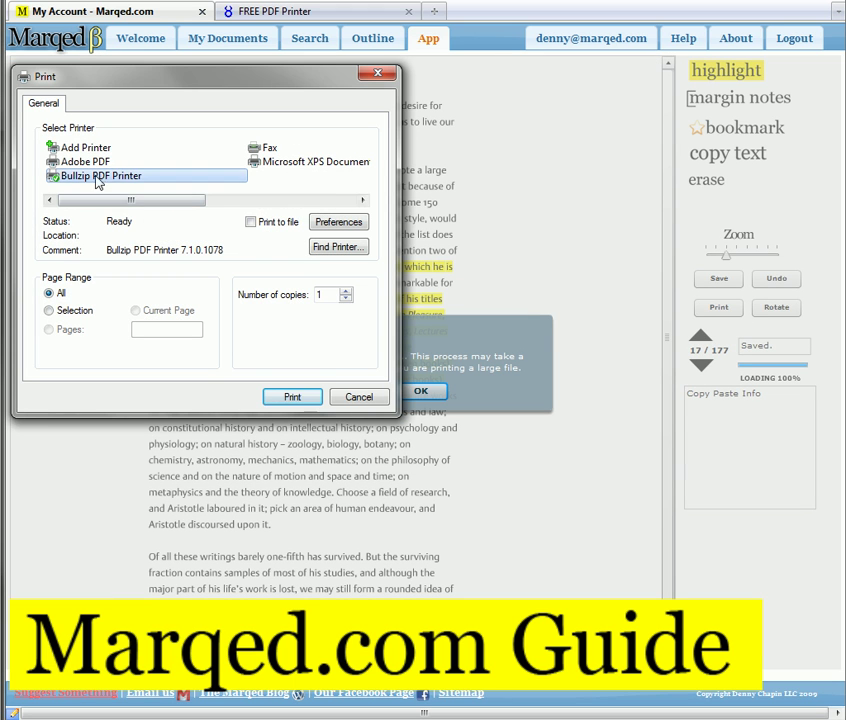
left_click_drag(170, 84, 230, 103)
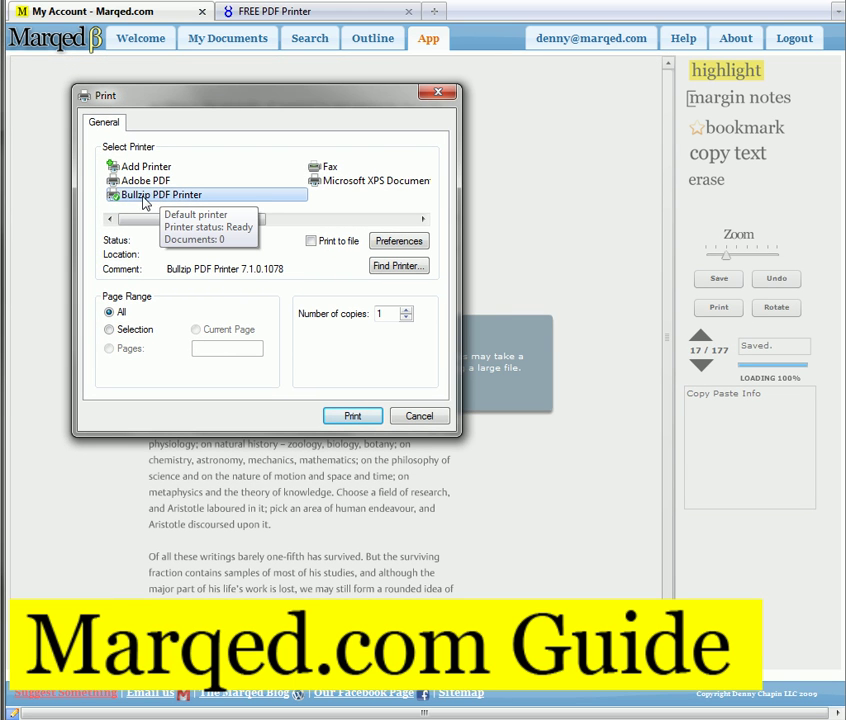
left_click(354, 419)
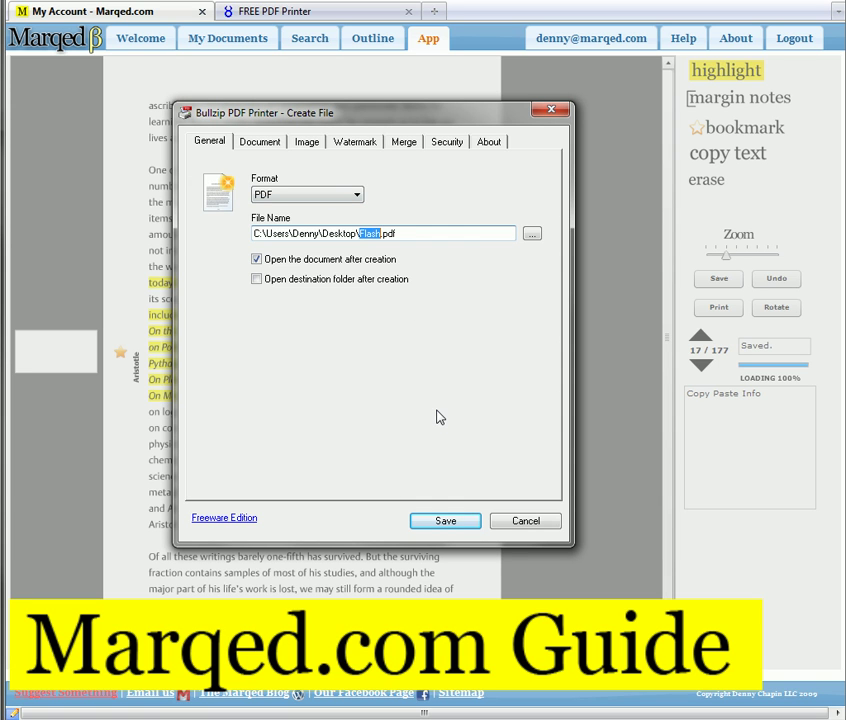
- Name the PDF 'Aristotle', save it to the desktop, and dismiss the sending-to-printer message
key("BackSpace")
type("Aristot")
type("le")
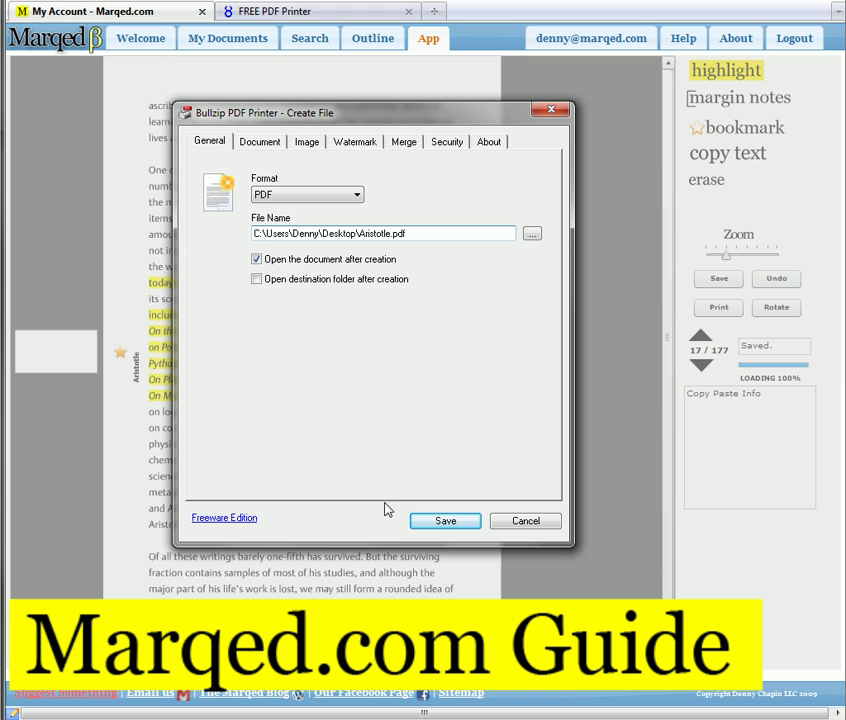
left_click(445, 521)
left_click(444, 398)
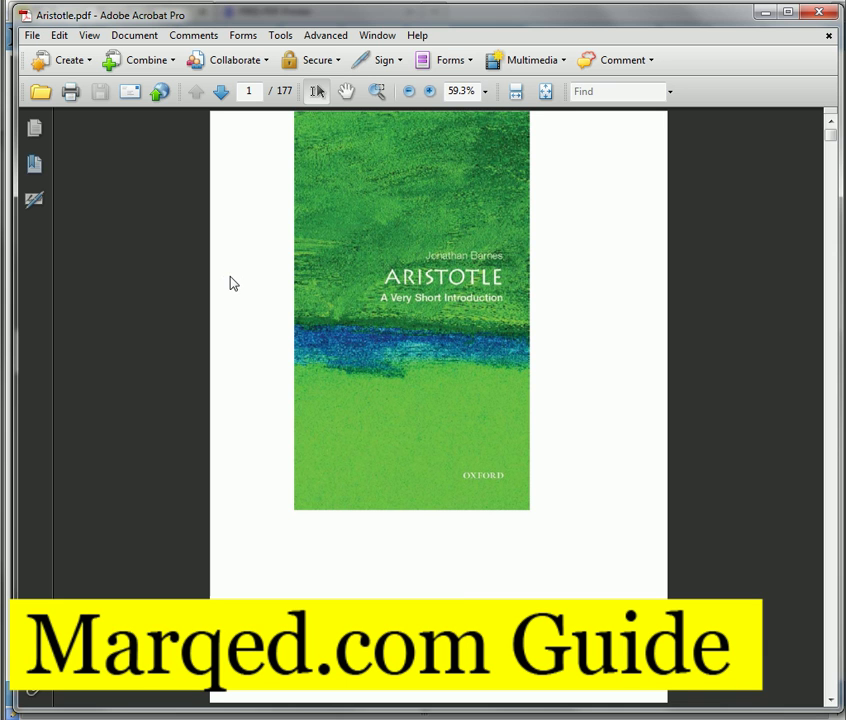
- Page through Aristotle.pdf to page 17 to view the preserved yellow highlights
left_click(829, 317)
left_click(829, 317)
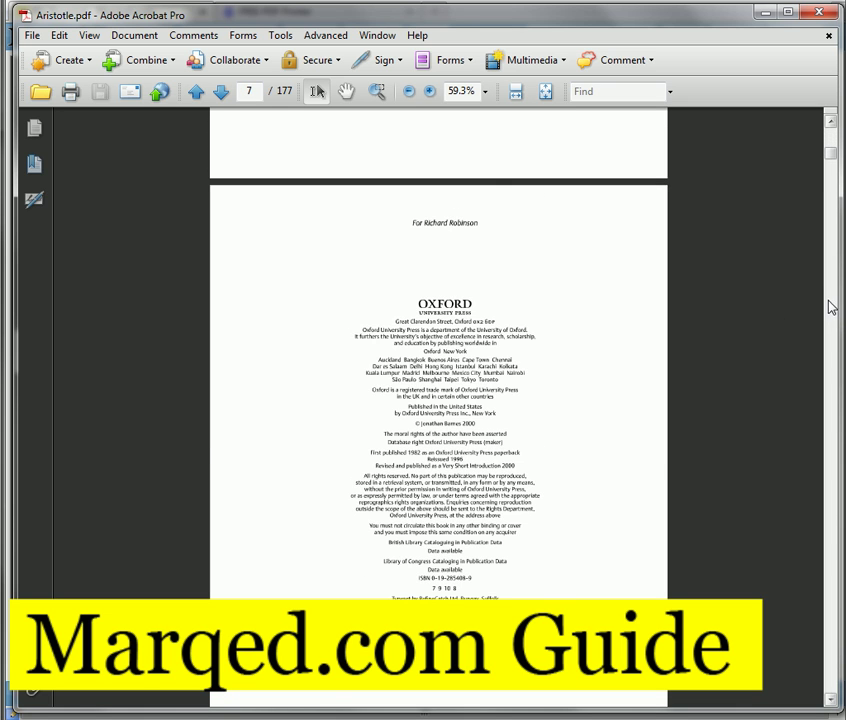
scroll(647, 486, "down", 3)
scroll(647, 486, "down", 5)
scroll(652, 486, "down", 5)
scroll(655, 495, "down", 5)
mouse_move(836, 158)
left_mouse_down()
mouse_move(833, 191)
mouse_move(833, 181)
left_mouse_up()
scroll(789, 346, "down", 3)
scroll(750, 436, "down", 10)
scroll(747, 426, "down", 5)
scroll(746, 425, "down", 5)
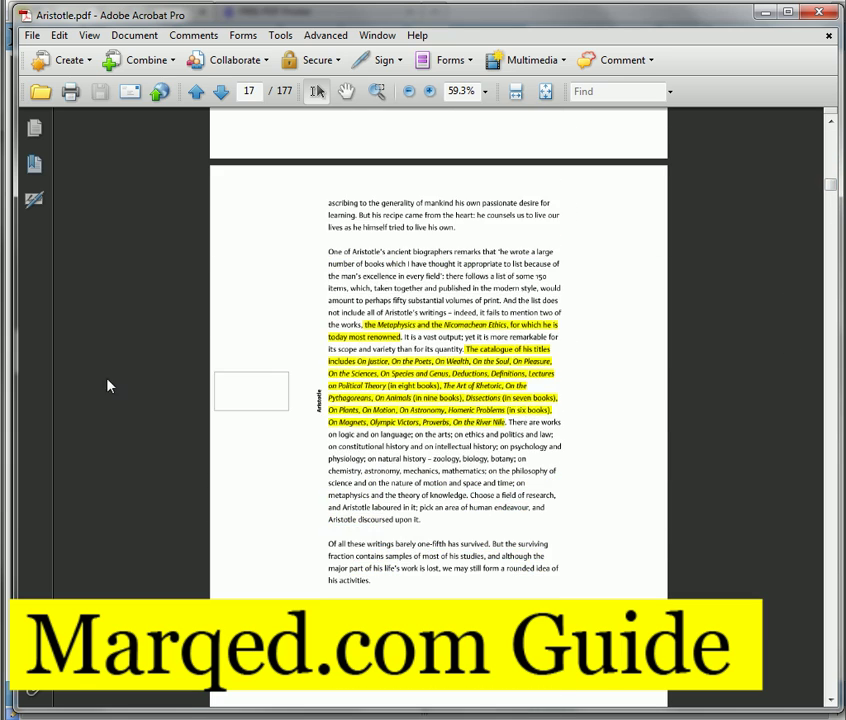